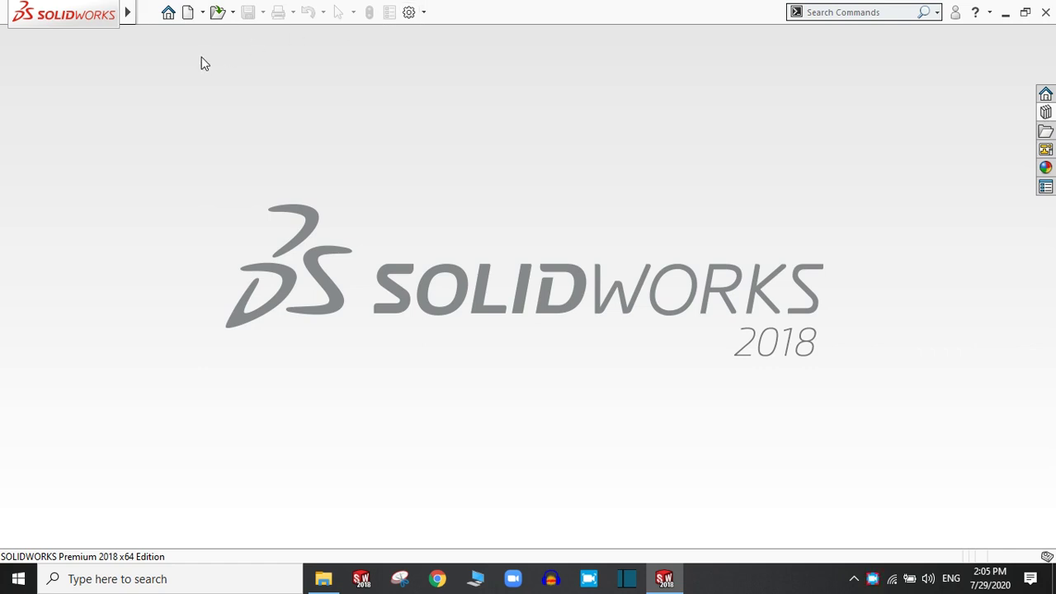
Create a new Part document, Part8, from File > New, choosing the Part tile over Assembly
{"action": "mouse_move", "coordinate": [130, 19]}
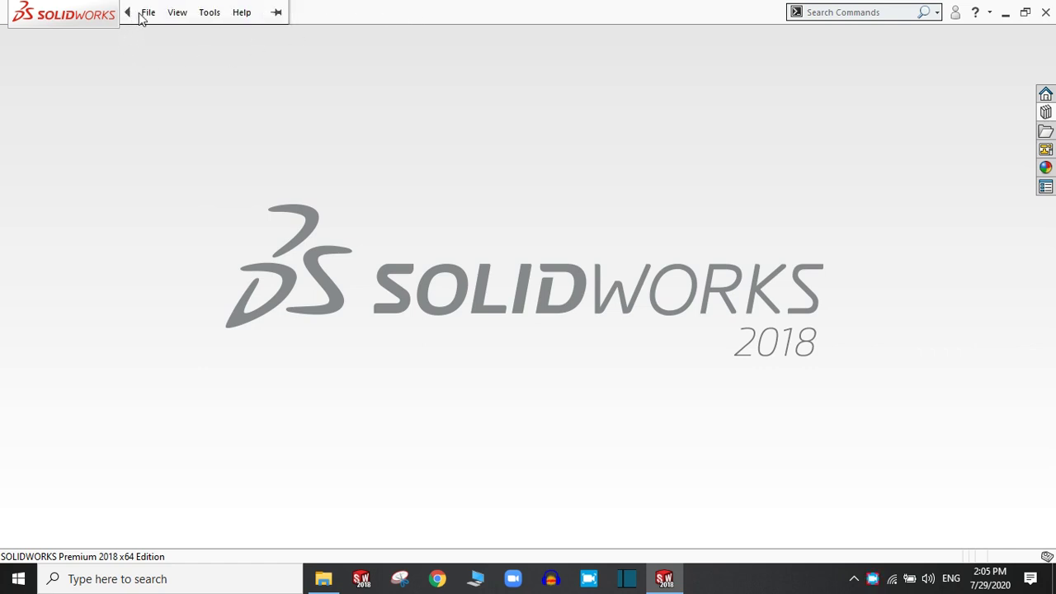
{"action": "left_click", "coordinate": [149, 15]}
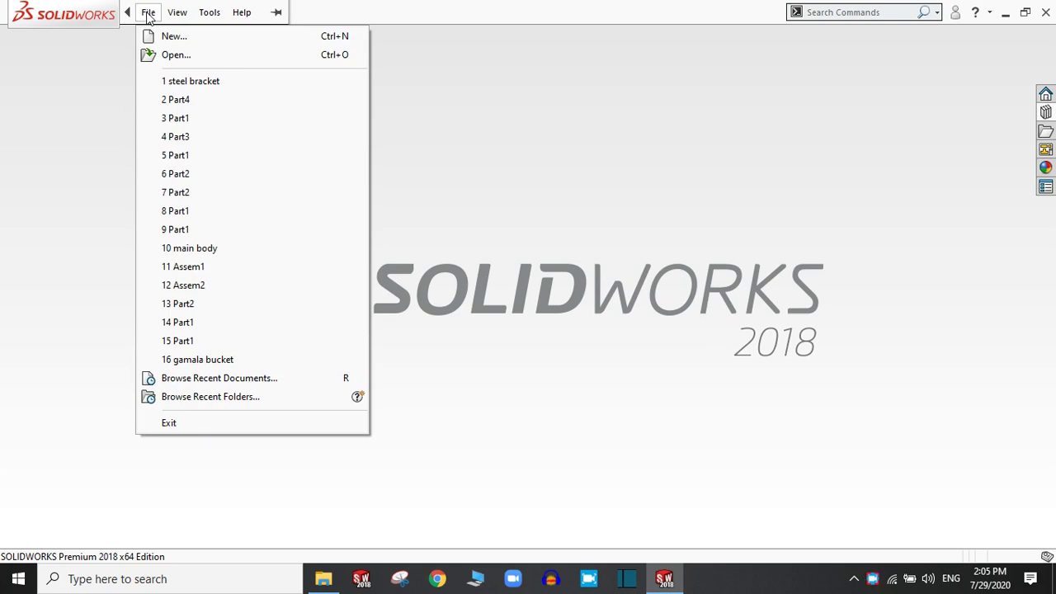
{"action": "left_click", "coordinate": [165, 38]}
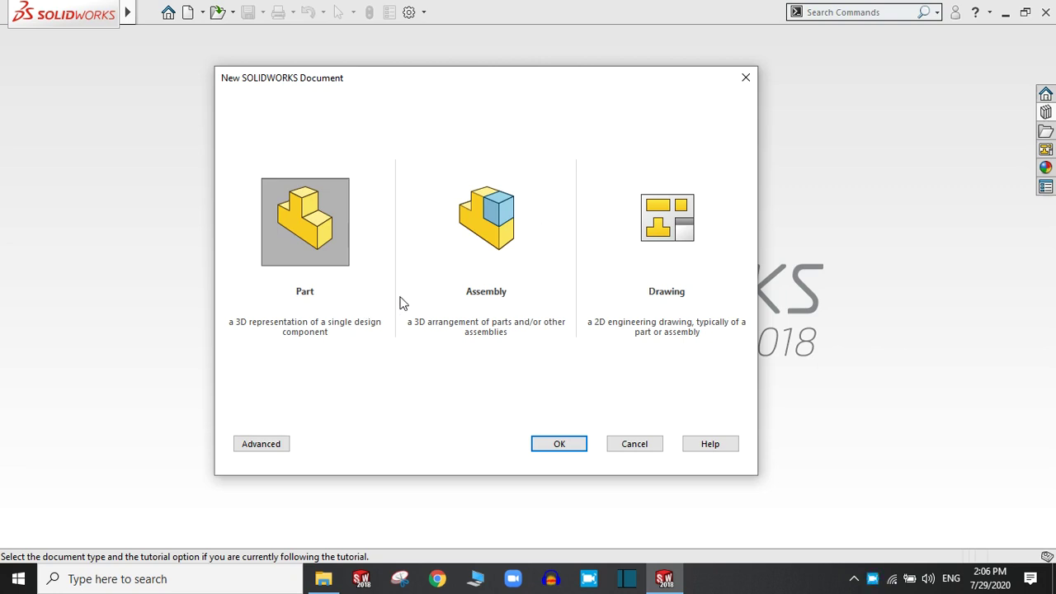
{"action": "left_click", "coordinate": [521, 230]}
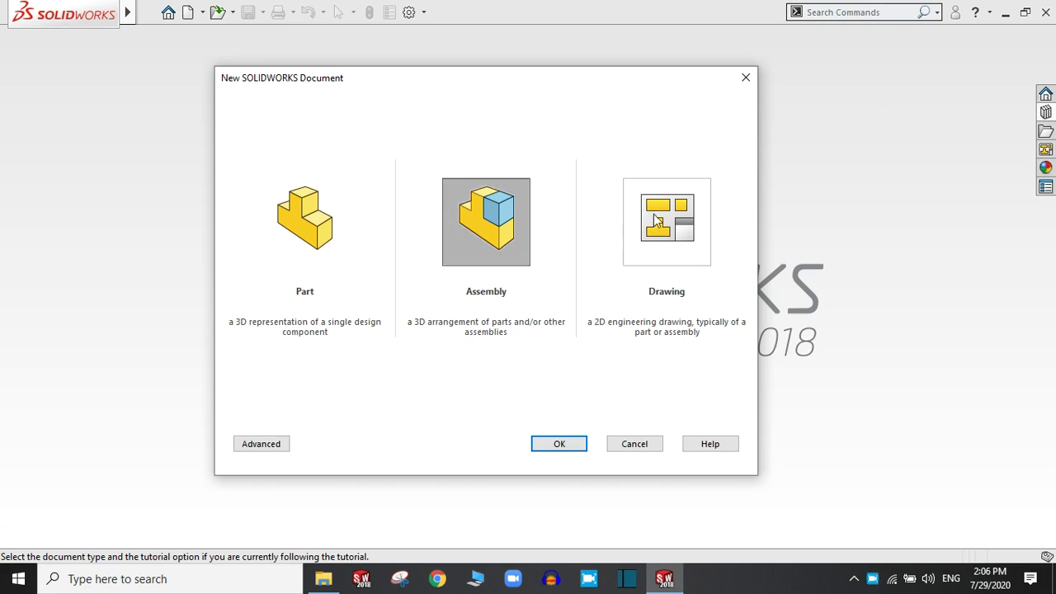
{"action": "left_click", "coordinate": [261, 446]}
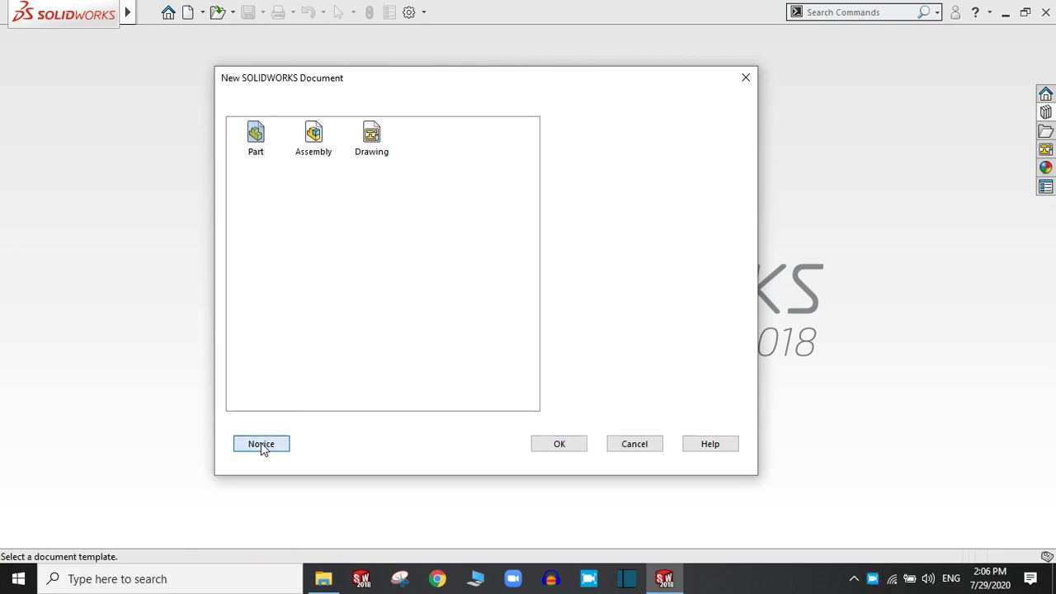
{"action": "left_click", "coordinate": [262, 446]}
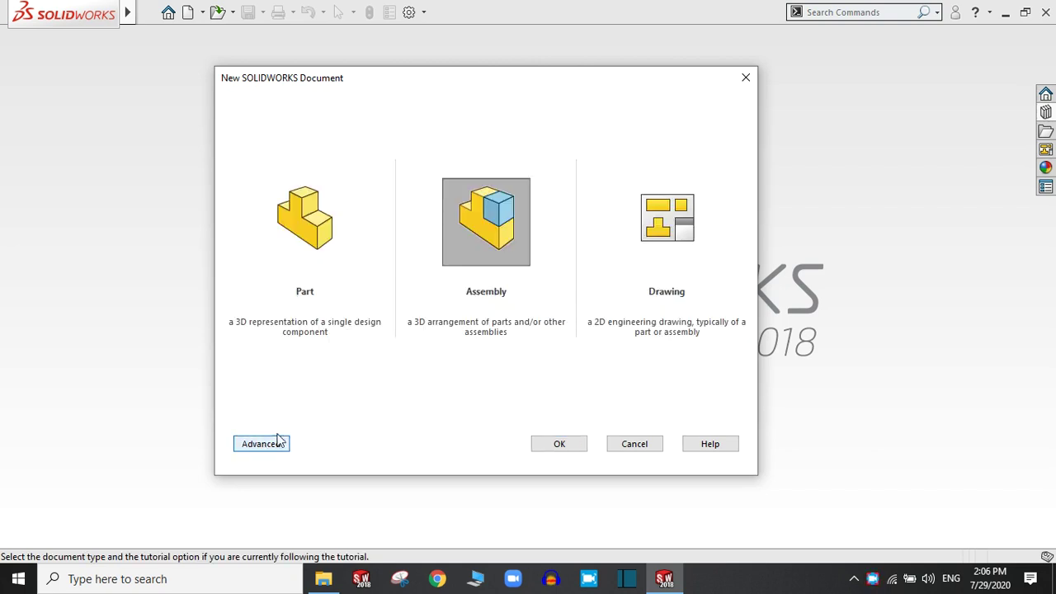
{"action": "left_click", "coordinate": [284, 221]}
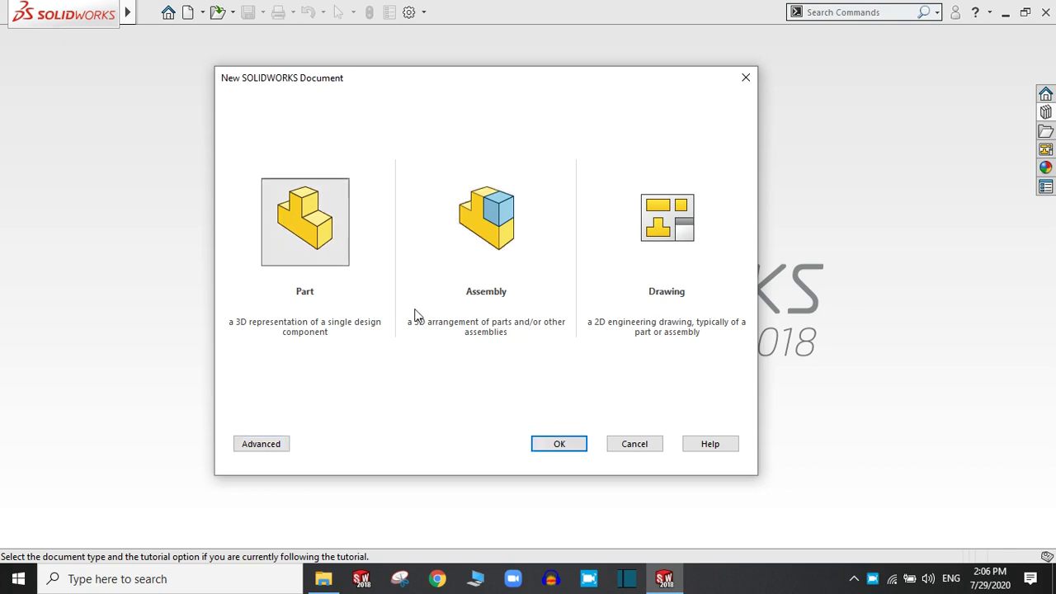
{"action": "left_click", "coordinate": [549, 444]}
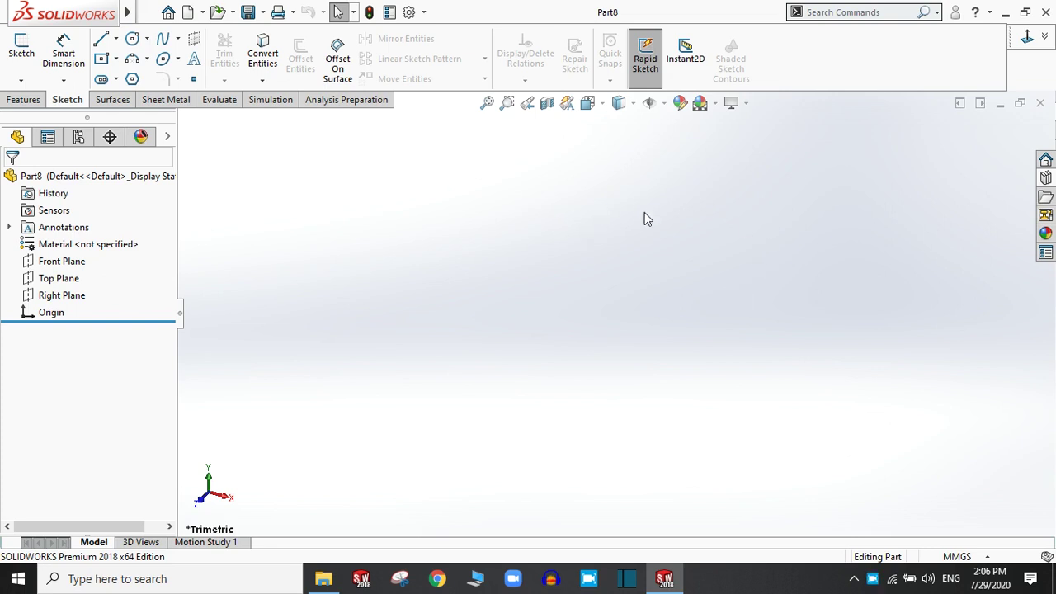
Apply the Plain White scene background and confirm the document units remain MMGS
{"action": "left_click", "coordinate": [715, 104]}
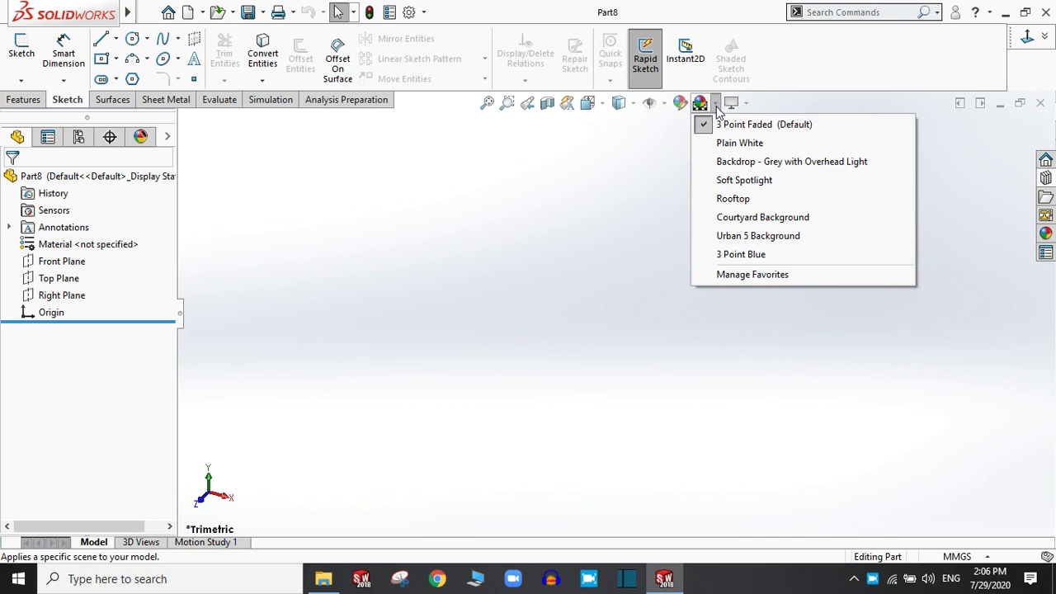
{"action": "mouse_move", "coordinate": [721, 148]}
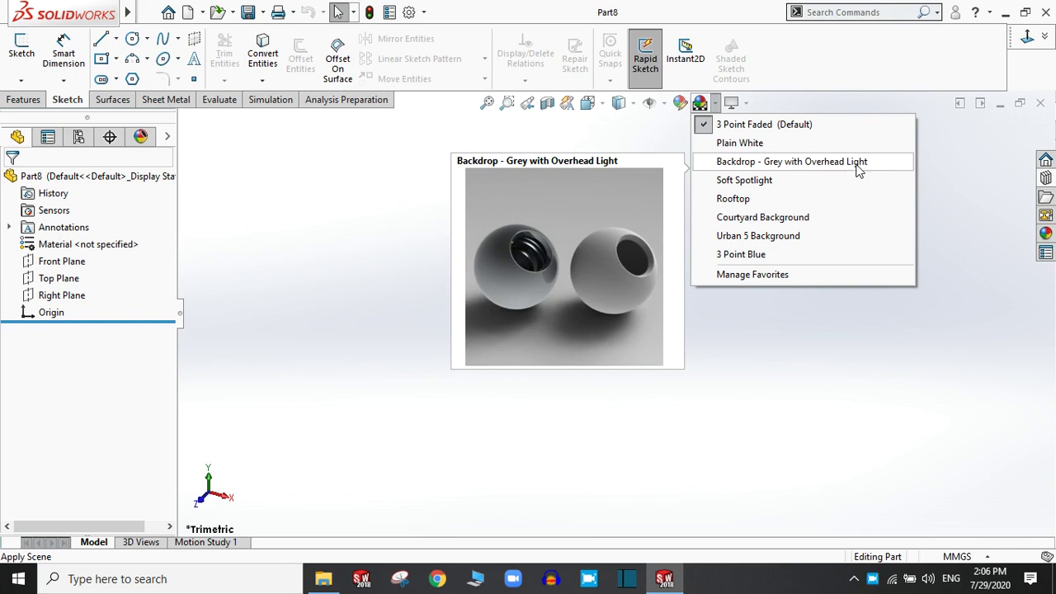
{"action": "mouse_move", "coordinate": [737, 201]}
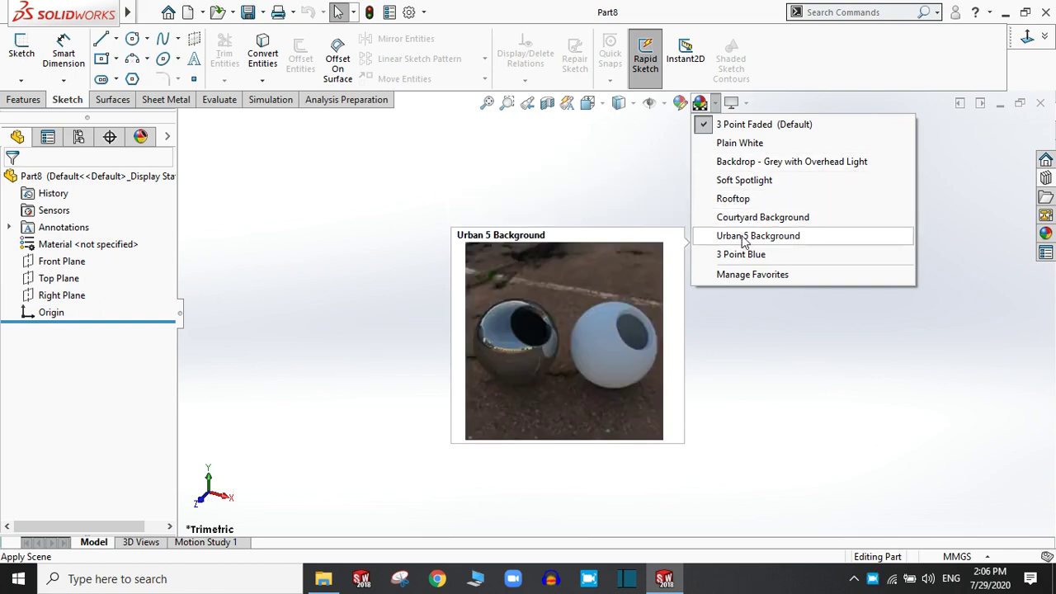
{"action": "left_click", "coordinate": [729, 145]}
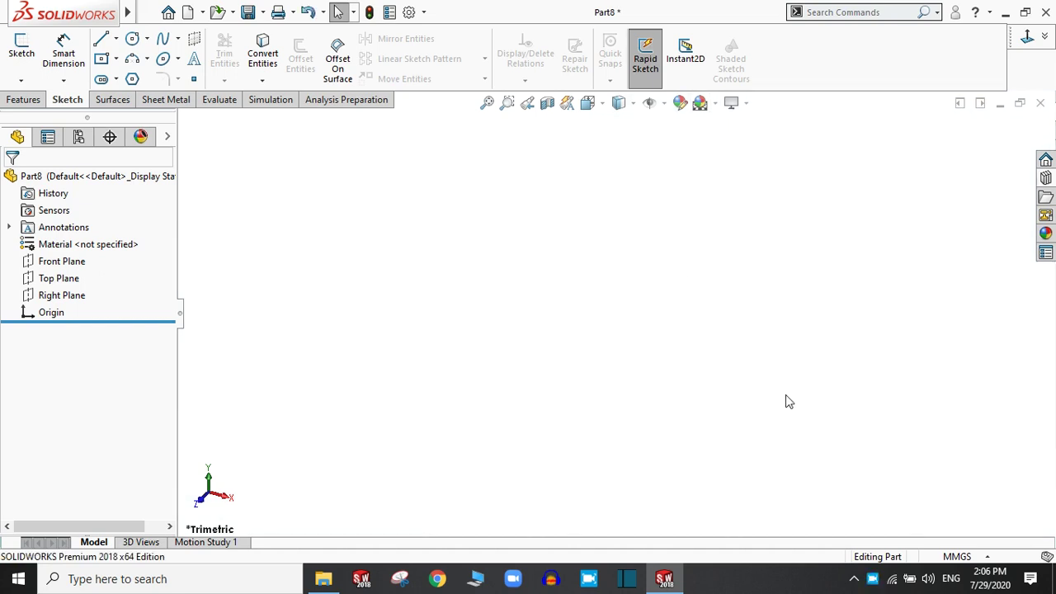
{"action": "left_click", "coordinate": [951, 557]}
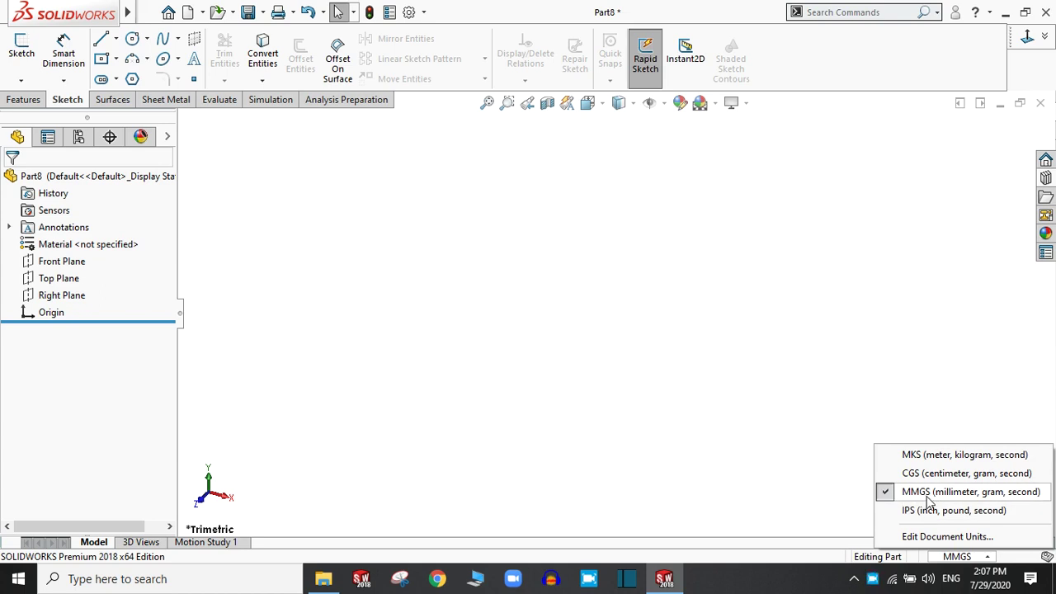
{"action": "left_click", "coordinate": [748, 350]}
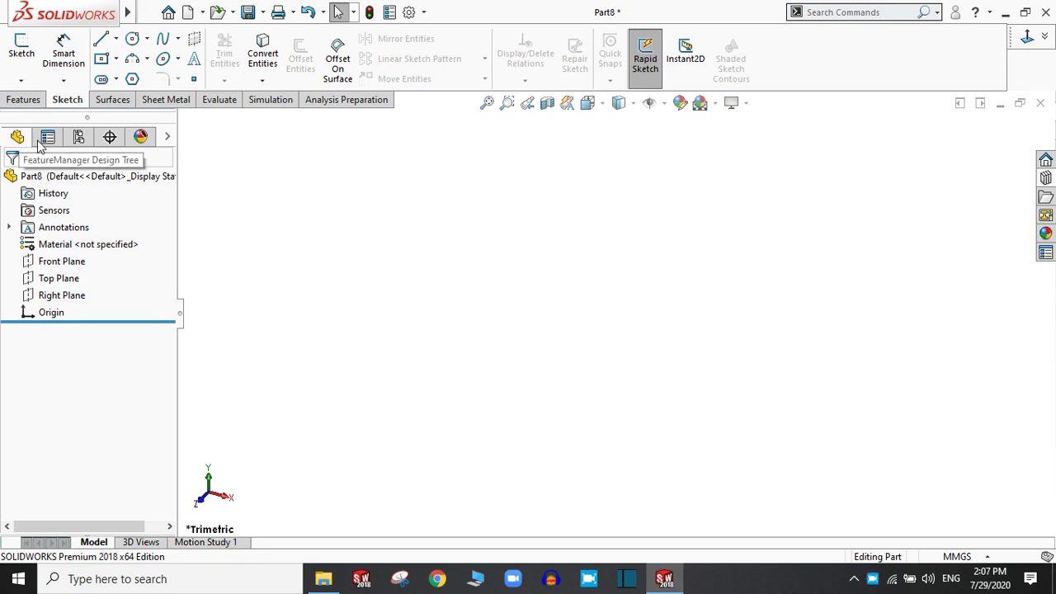
{"action": "left_click", "coordinate": [47, 140]}
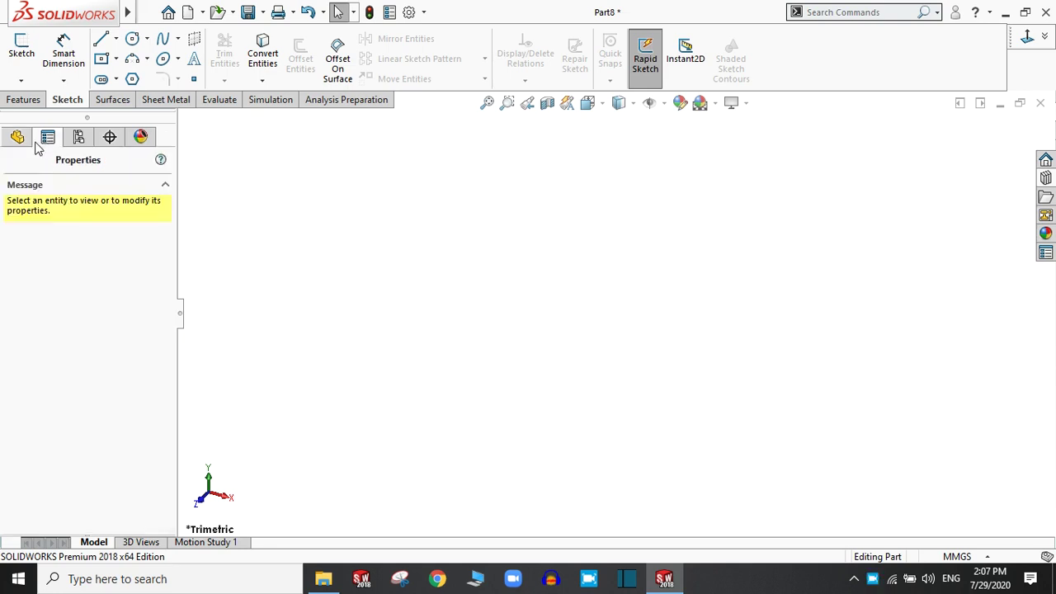
{"action": "left_click", "coordinate": [20, 139]}
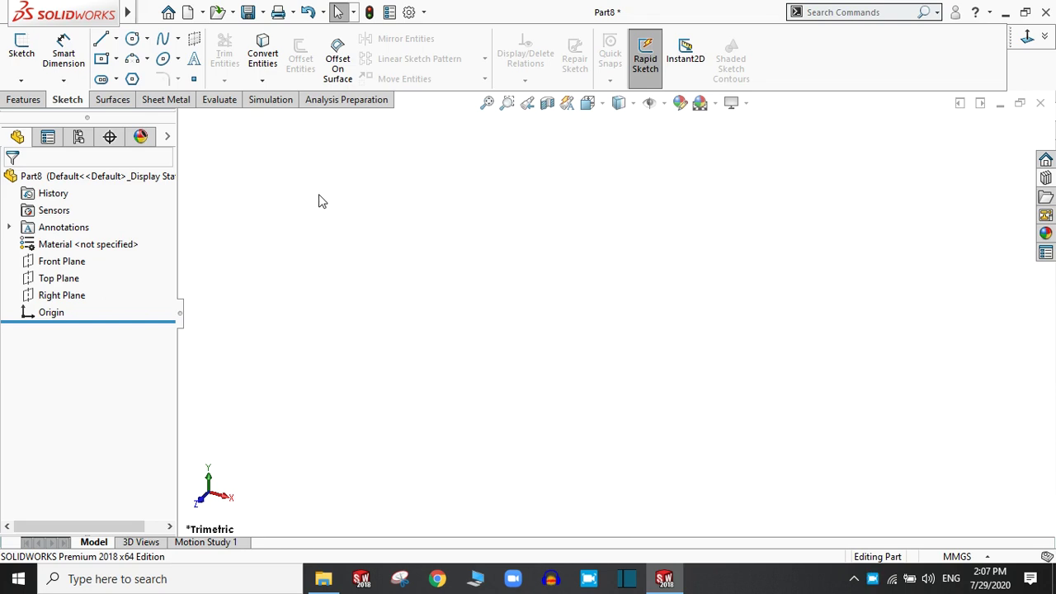
Review the ANSI drafting standard under Document Properties, then close the Options dialog
{"action": "left_click", "coordinate": [424, 13]}
{"action": "left_click", "coordinate": [435, 32]}
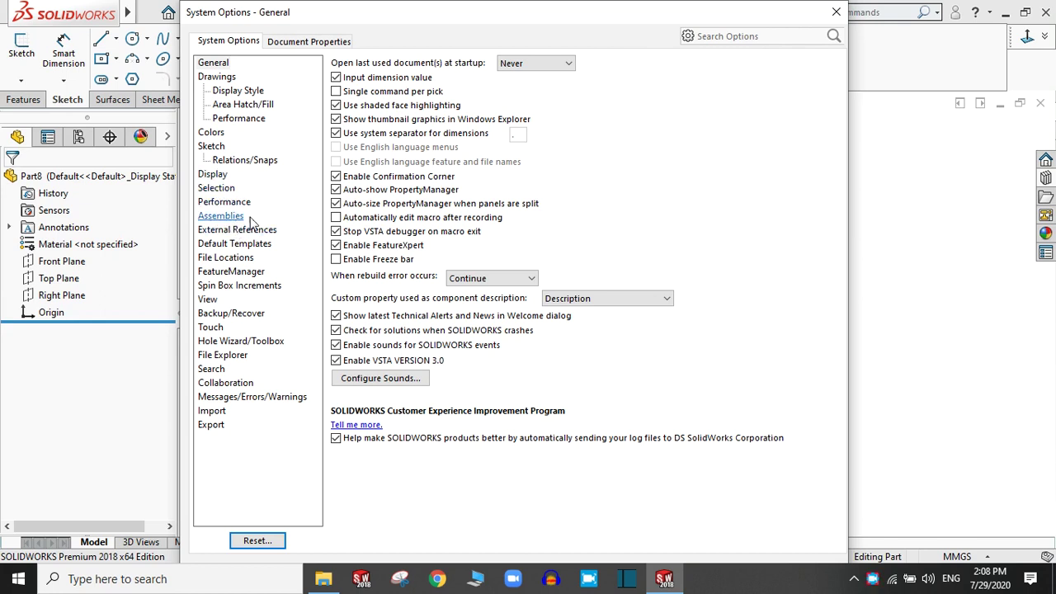
{"action": "left_click", "coordinate": [298, 43]}
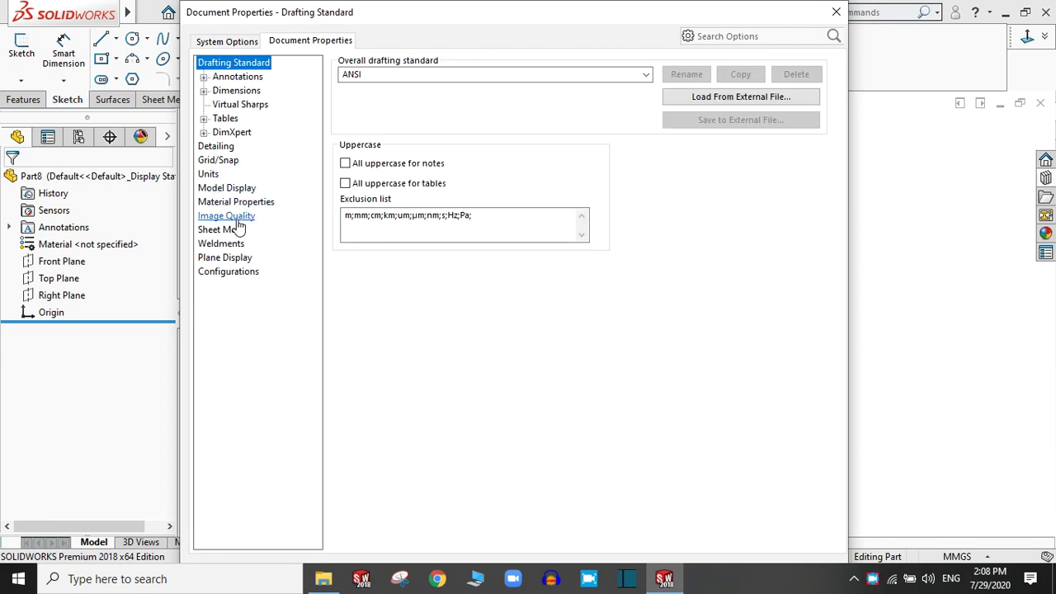
{"action": "left_click", "coordinate": [836, 12]}
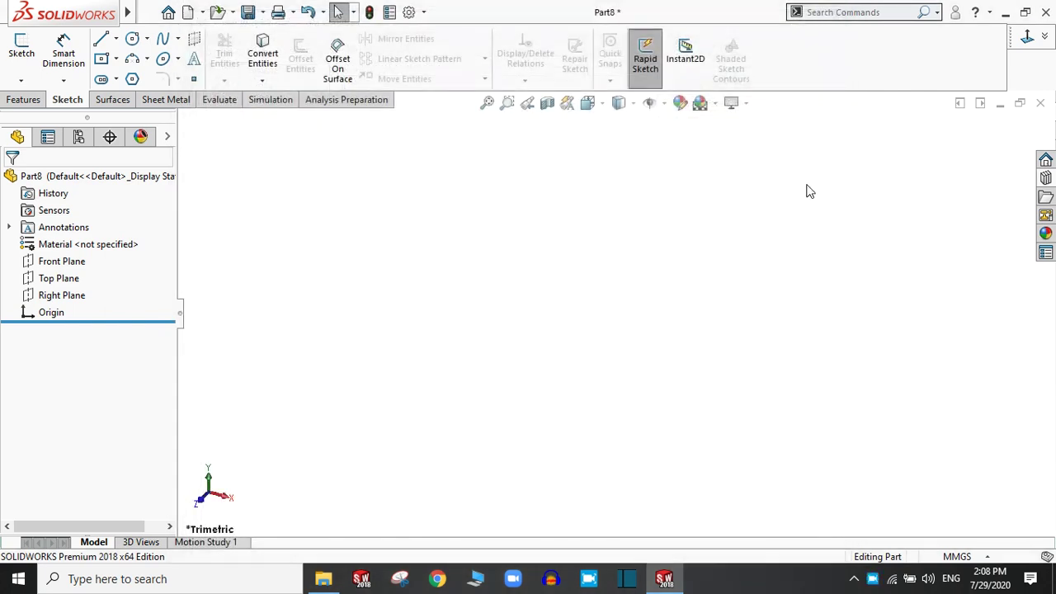
Facing the Front Plane, draw four lines forming a closed rectangle starting at the origin
{"action": "left_click", "coordinate": [39, 264]}
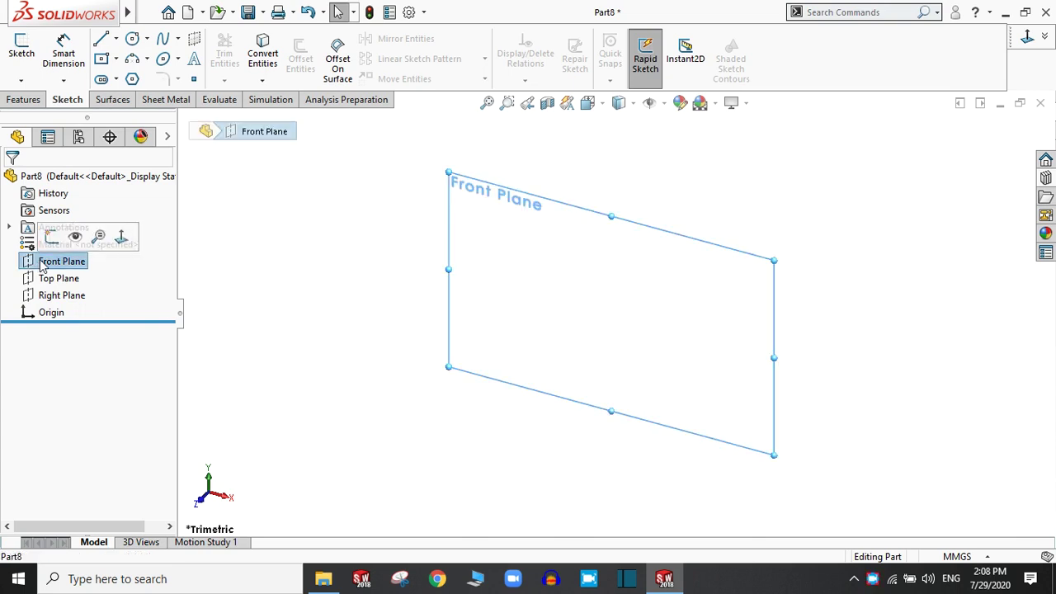
{"action": "left_click", "coordinate": [121, 237]}
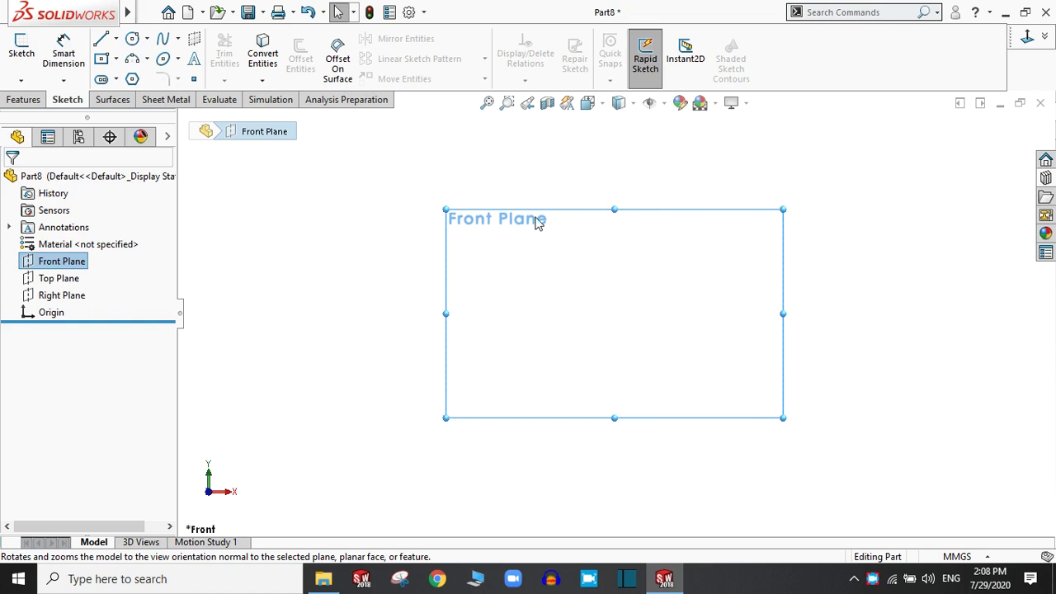
{"action": "left_click", "coordinate": [101, 39]}
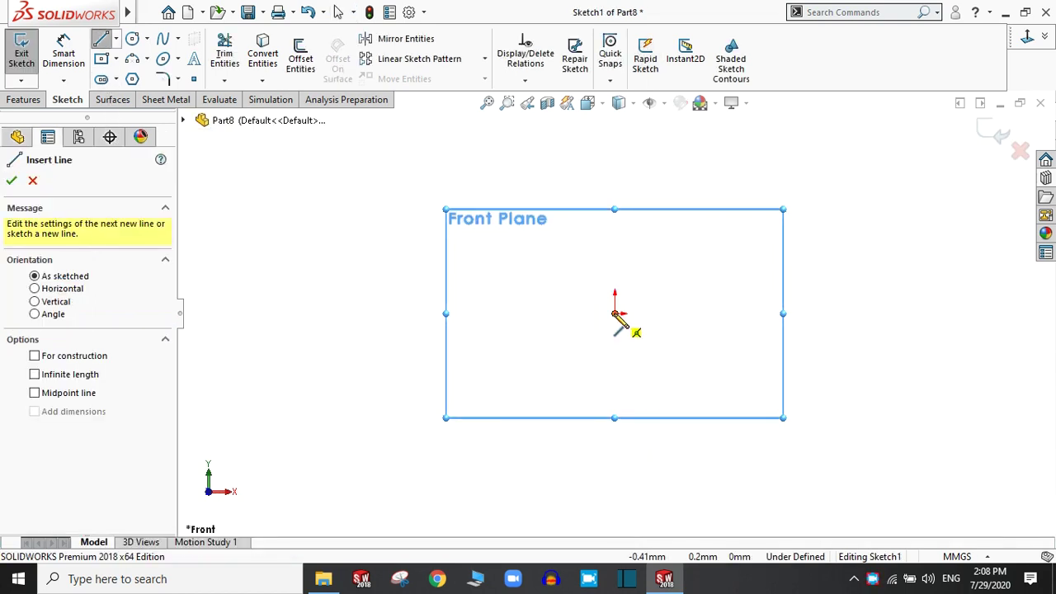
{"action": "left_click", "coordinate": [615, 313]}
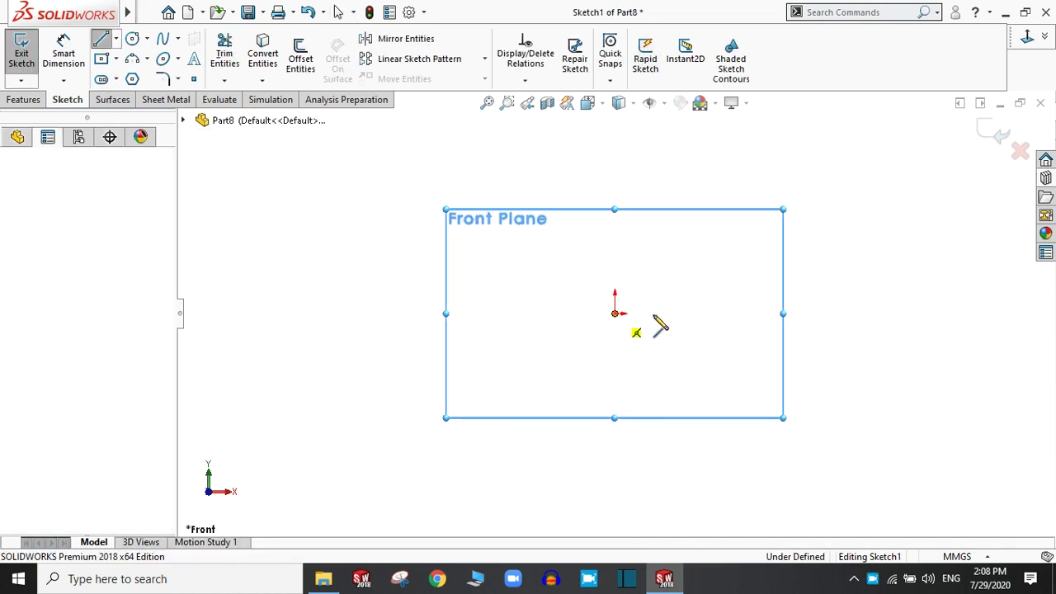
{"action": "left_click", "coordinate": [771, 314]}
{"action": "left_click", "coordinate": [771, 215]}
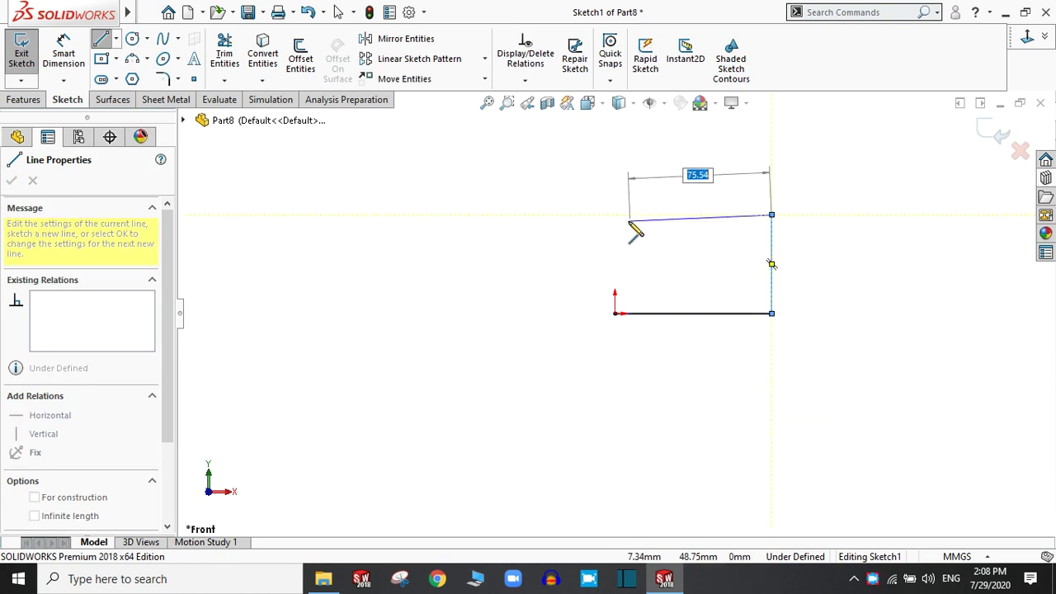
{"action": "left_click", "coordinate": [615, 214]}
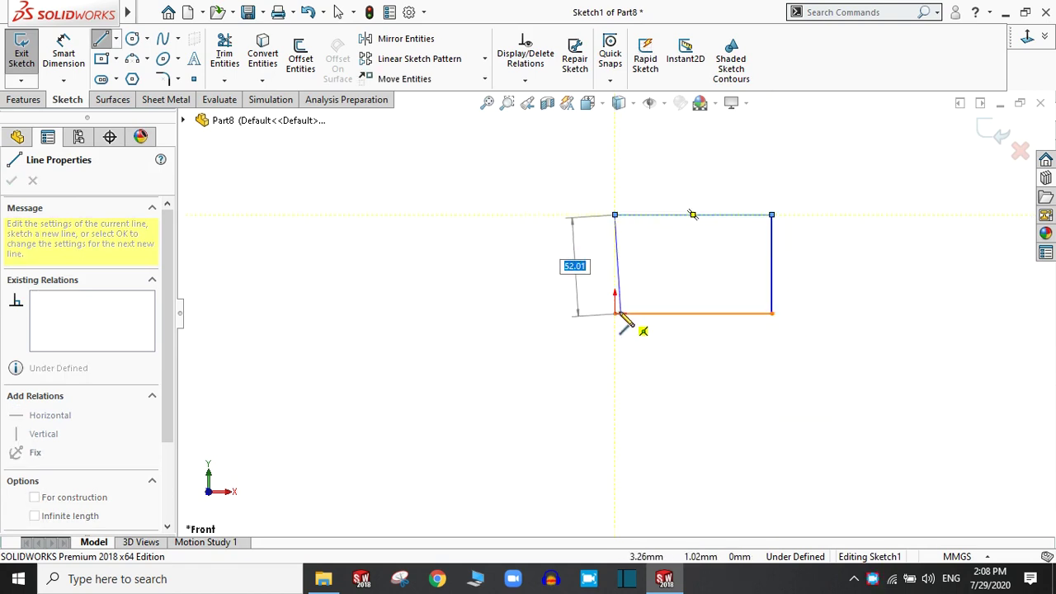
{"action": "left_click", "coordinate": [616, 315]}
{"action": "right_click", "coordinate": [618, 319]}
{"action": "left_click", "coordinate": [752, 321]}
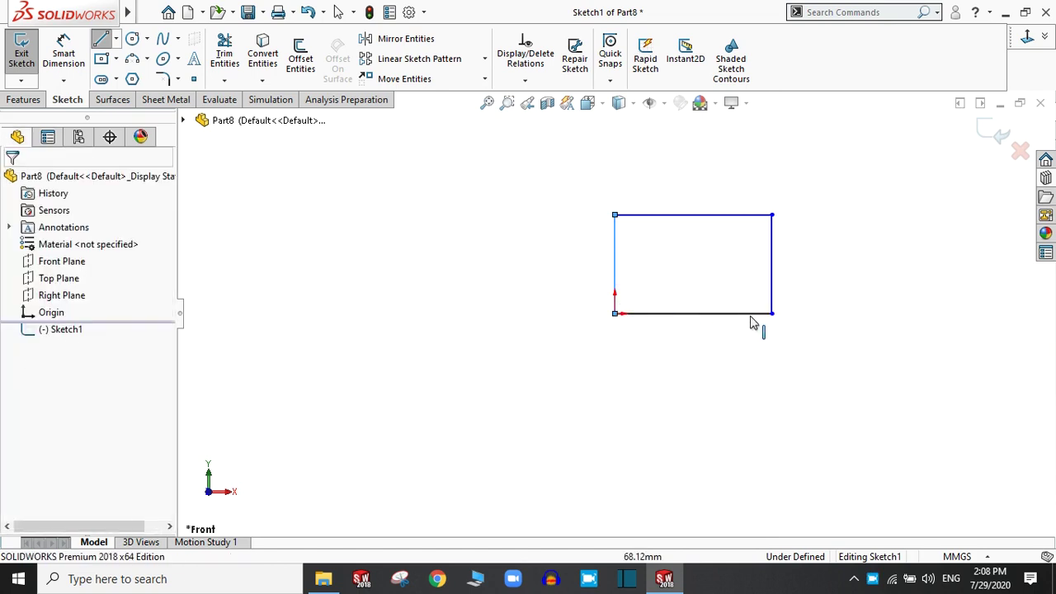
Orbit and zoom to view the rectangle at an angle, then show the Features tools
{"action": "mouse_move", "coordinate": [753, 322]}
{"action": "middle_mouse_down"}
{"action": "mouse_move", "coordinate": [792, 299]}
{"action": "mouse_move", "coordinate": [738, 295]}
{"action": "mouse_move", "coordinate": [698, 261]}
{"action": "mouse_move", "coordinate": [735, 187]}
{"action": "mouse_move", "coordinate": [715, 365]}
{"action": "mouse_move", "coordinate": [779, 294]}
{"action": "mouse_move", "coordinate": [721, 229]}
{"action": "mouse_move", "coordinate": [731, 207]}
{"action": "mouse_move", "coordinate": [747, 215]}
{"action": "middle_mouse_up"}
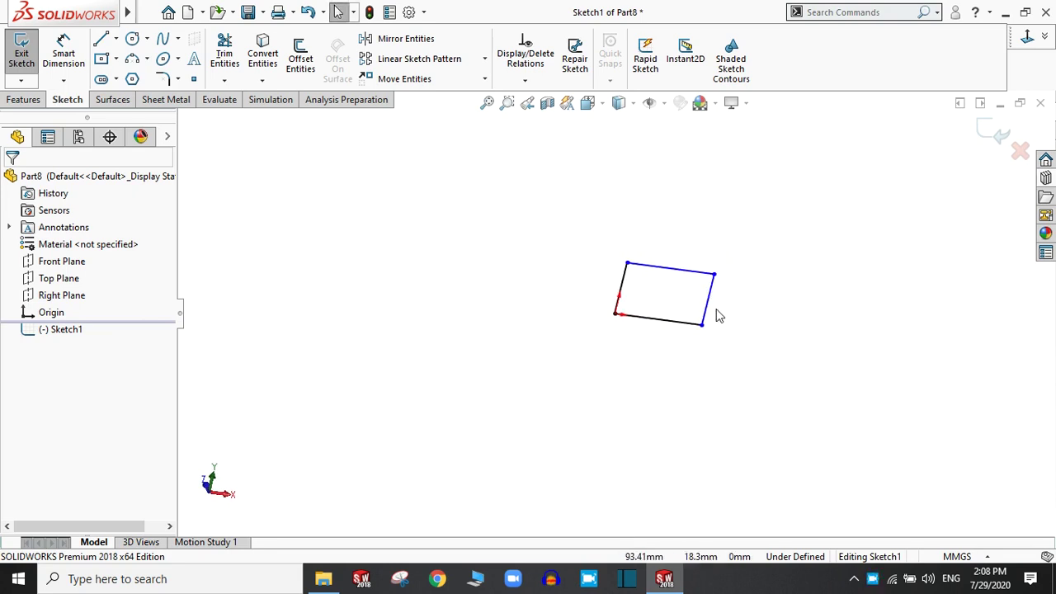
{"action": "scroll", "coordinate": [703, 312], "scroll_direction": "down", "scroll_amount": 2}
{"action": "mouse_move", "coordinate": [714, 315]}
{"action": "middle_mouse_down"}
{"action": "mouse_move", "coordinate": [717, 233]}
{"action": "mouse_move", "coordinate": [724, 247]}
{"action": "middle_mouse_up"}
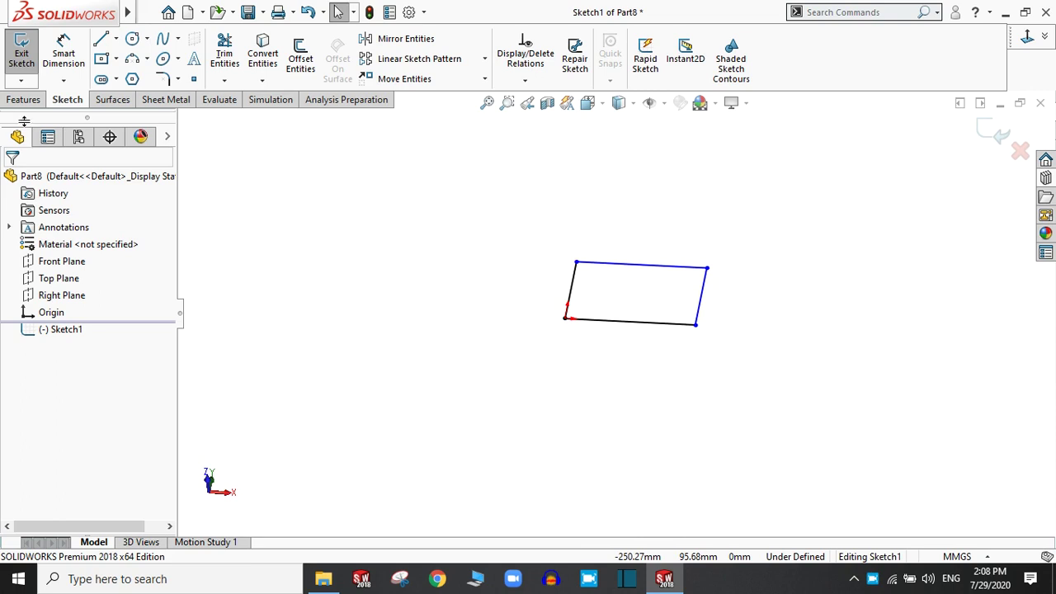
{"action": "left_click", "coordinate": [23, 99]}
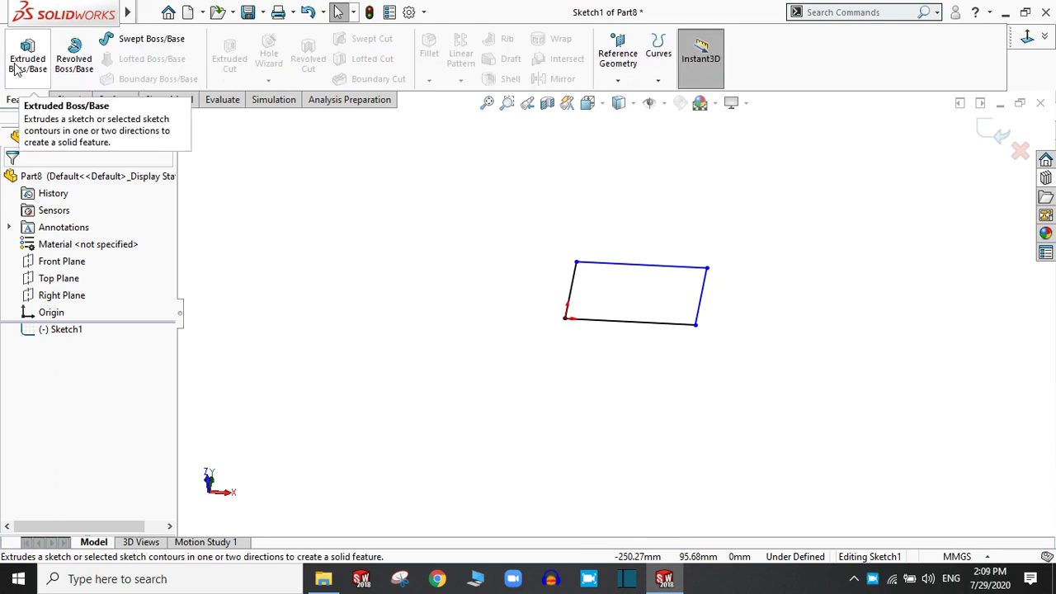
Extrude the rectangle Blind 10.00 mm into Boss-Extrude1, then rotate and pan to view it
{"action": "left_click", "coordinate": [15, 70]}
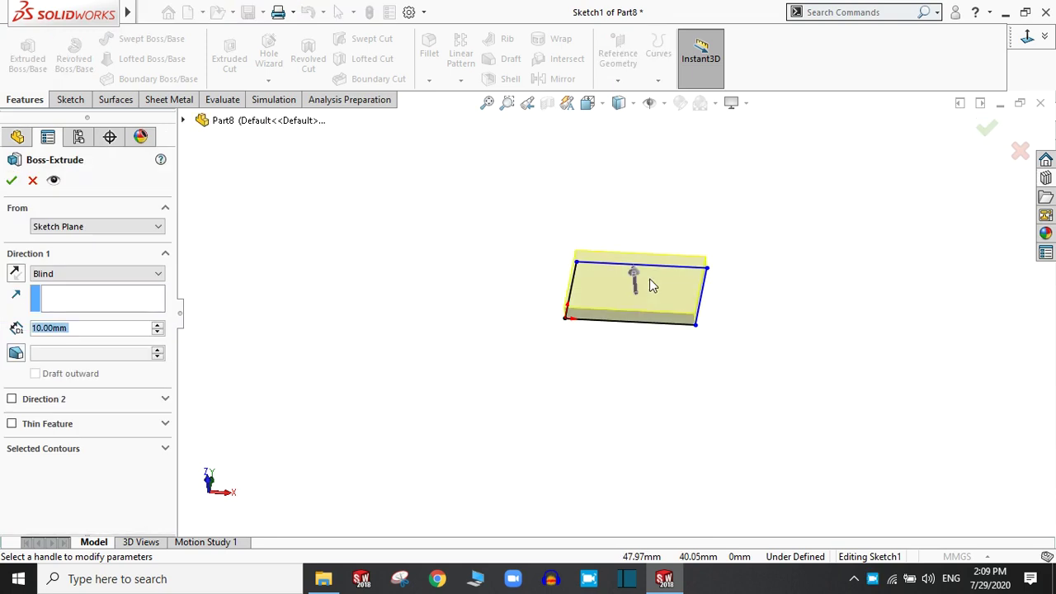
{"action": "scroll", "coordinate": [649, 278], "scroll_direction": "down", "scroll_amount": 5}
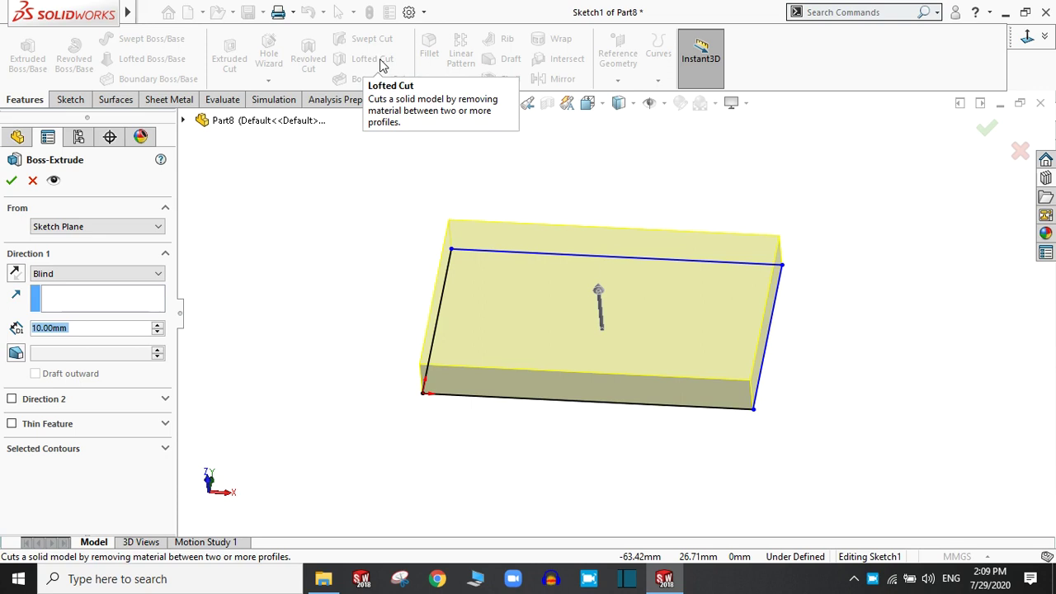
{"action": "left_click", "coordinate": [11, 180]}
{"action": "middle_click_drag", "start_coordinate": [561, 314], "coordinate": [831, 165]}
{"action": "middle_click_drag", "start_coordinate": [872, 297], "coordinate": [907, 285]}
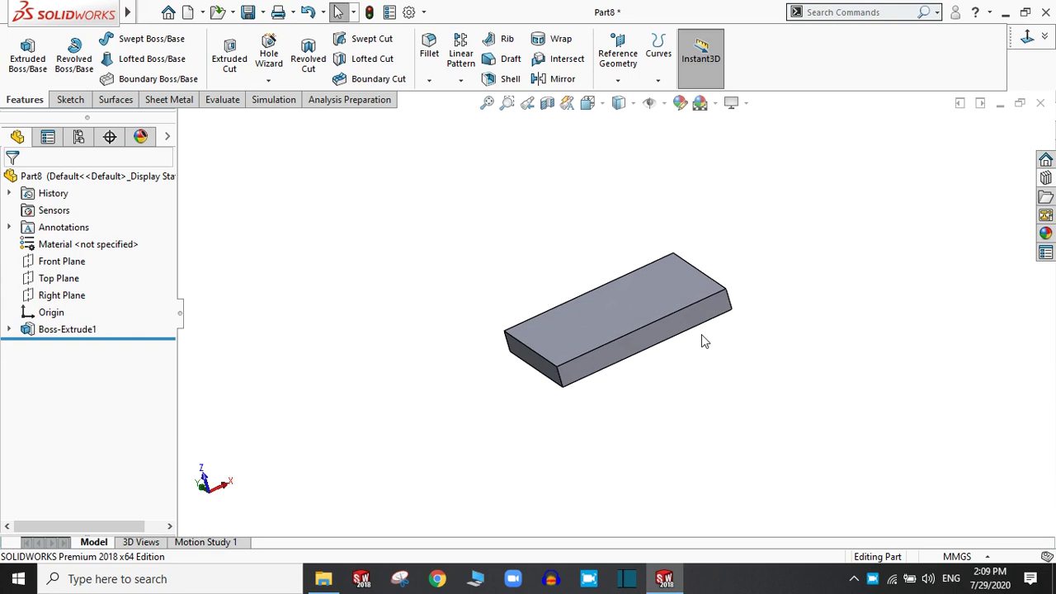
{"action": "middle_click_drag", "start_coordinate": [701, 342], "coordinate": [644, 345], "text": "ctrl"}
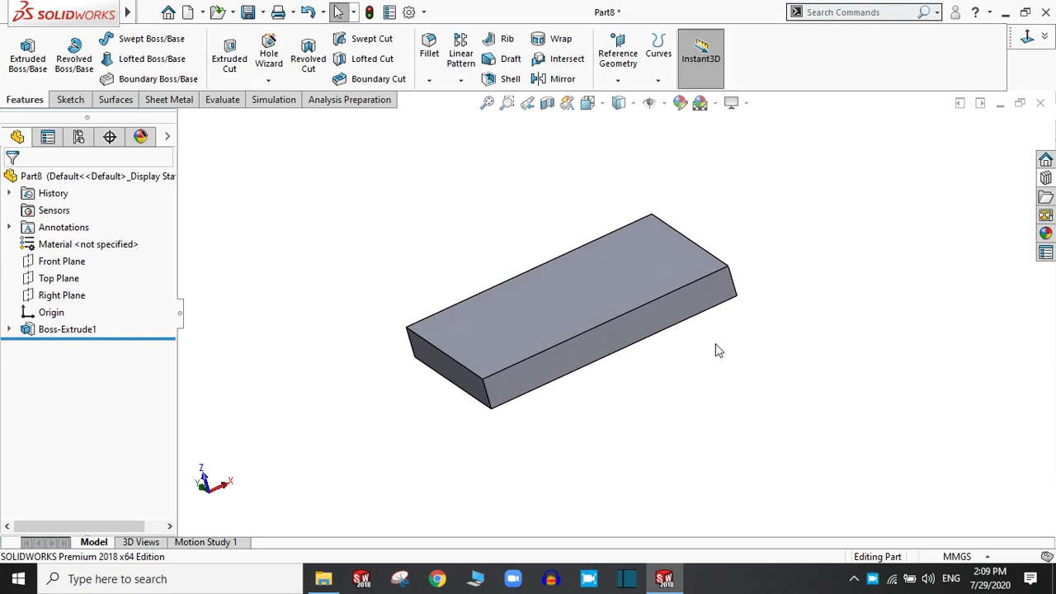